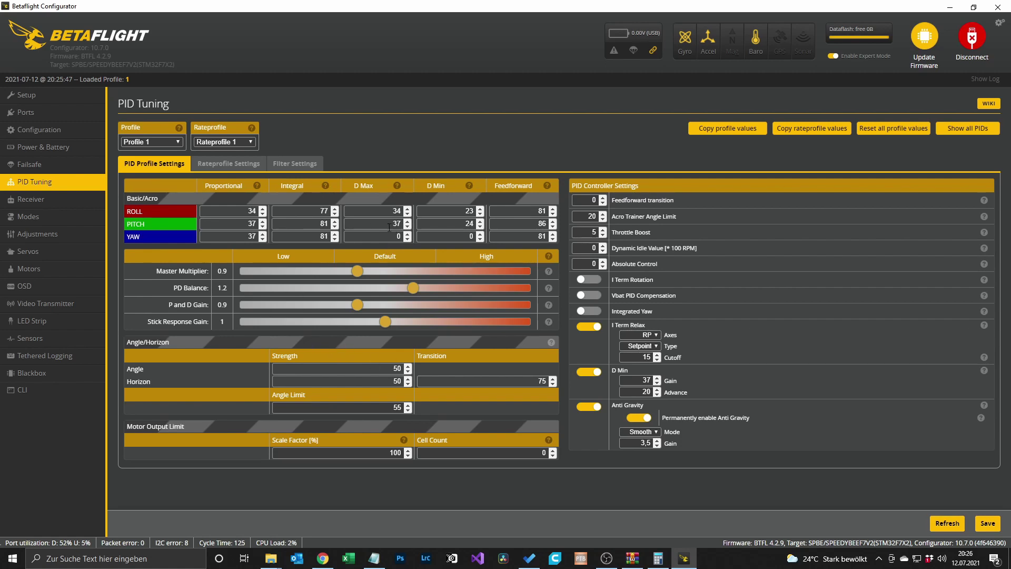
Step: Copy Profile 1's PID values into Profile 2
left_click(718, 127)
left_click(498, 280)
left_click(501, 282)
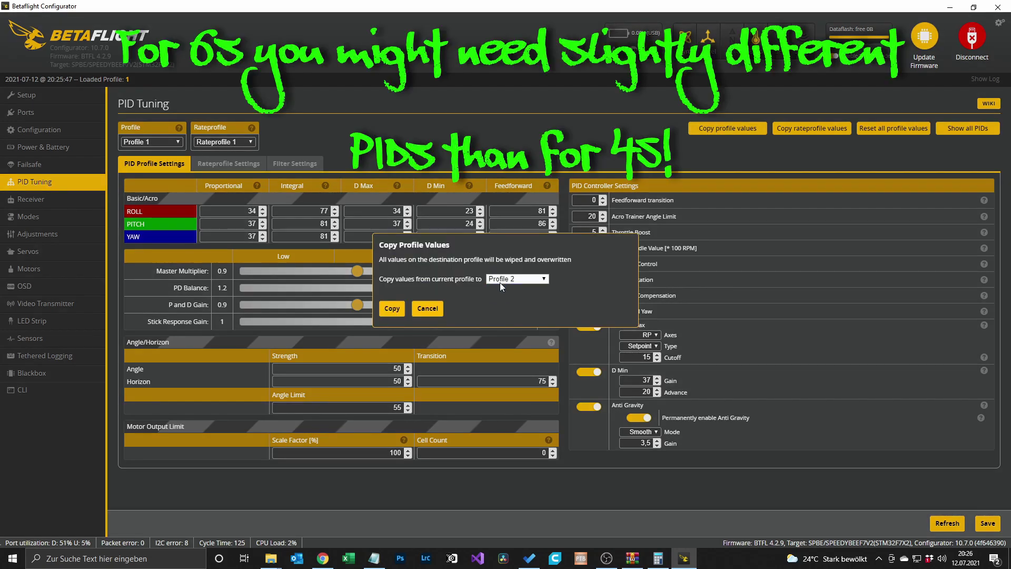
left_click(394, 311)
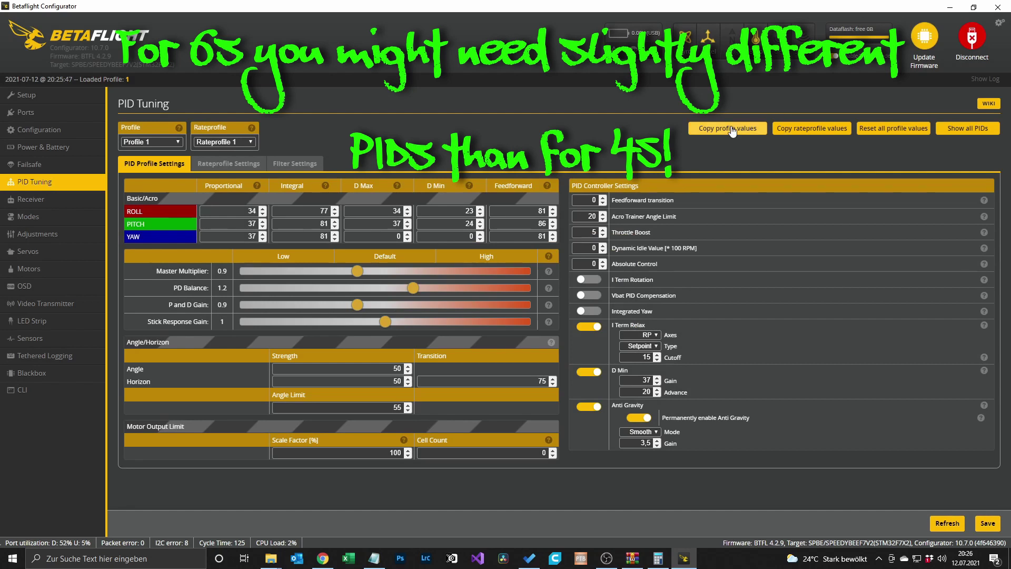
Step: Copy Profile 1's PID values into Profile 3 and save to the flight controller
left_click(731, 130)
left_click(517, 277)
left_click(504, 296)
left_click(395, 310)
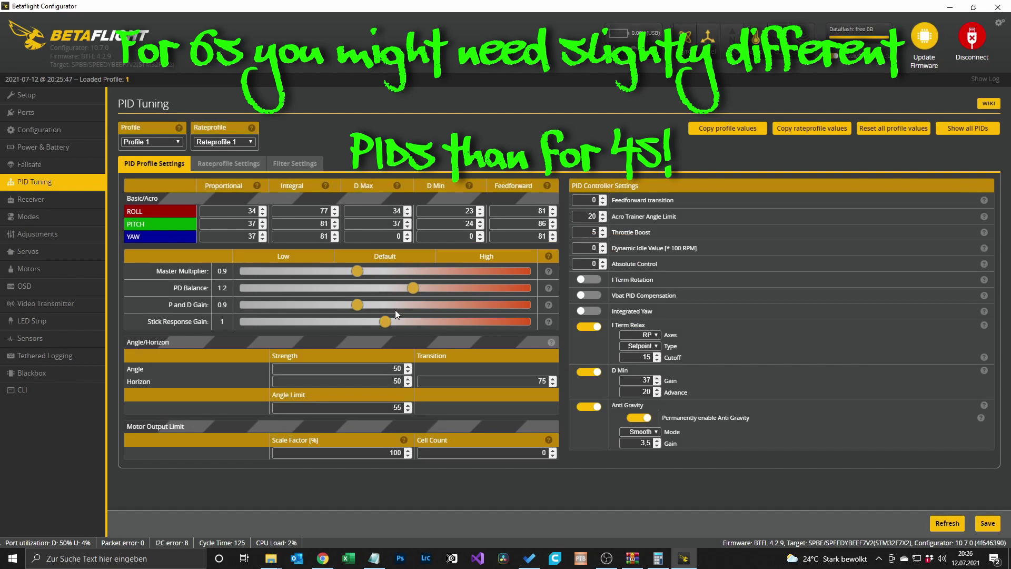
left_click(989, 524)
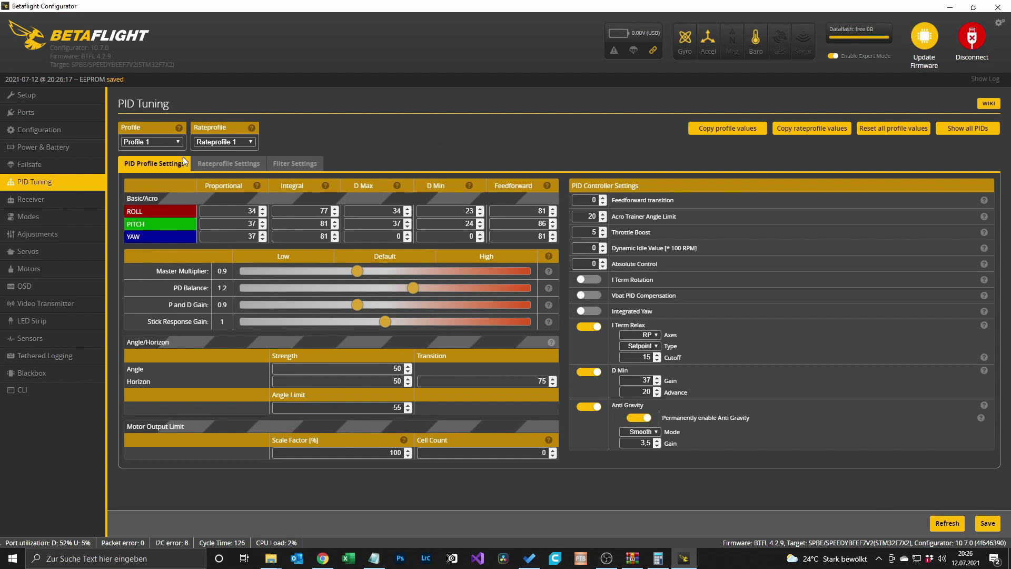
left_click(140, 142)
left_click(140, 160)
left_click(948, 523)
left_click(153, 140)
left_click(150, 170)
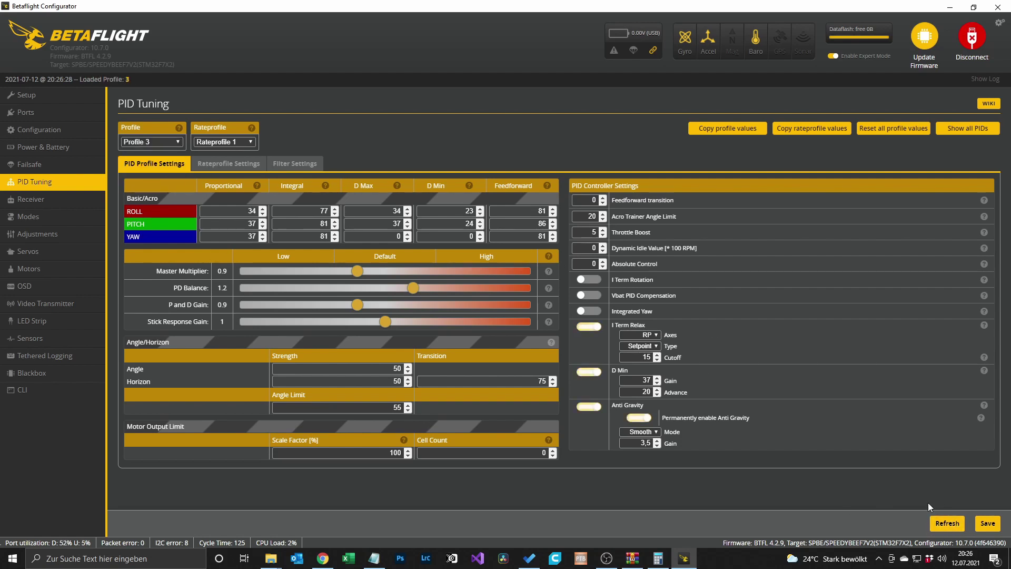
left_click(947, 523)
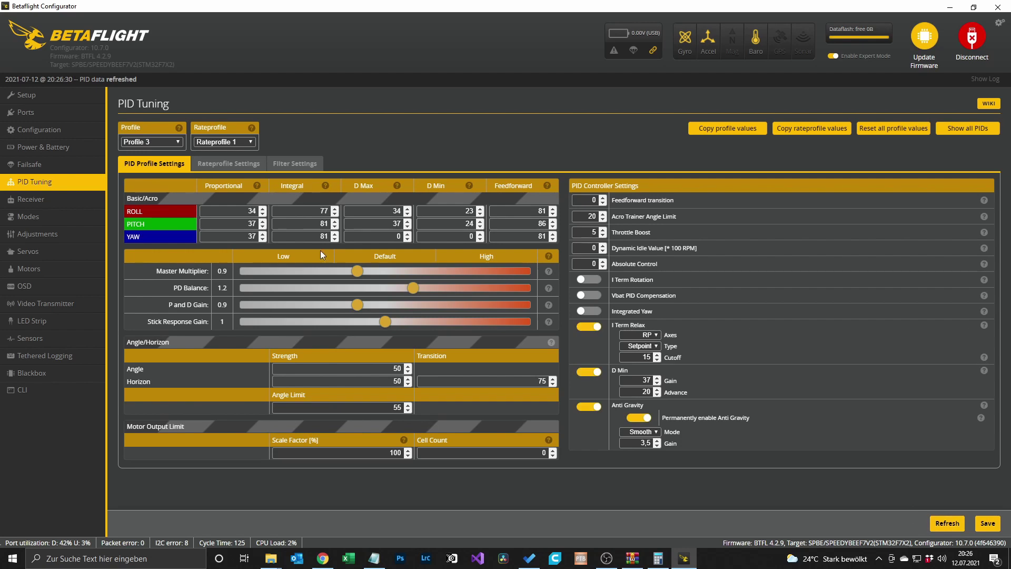
left_click(140, 141)
left_click(138, 147)
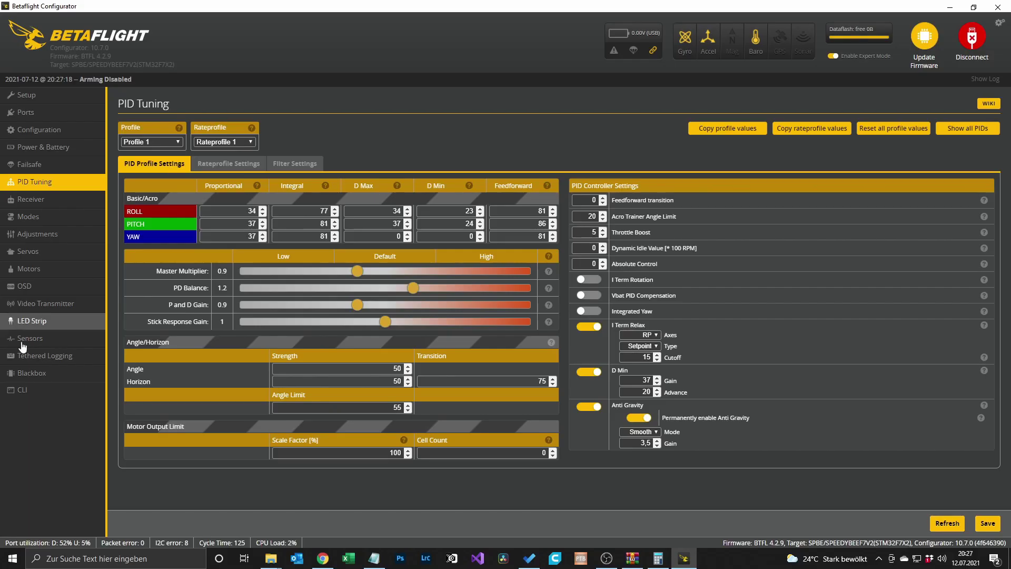
Step: Switch to the CLI tab at the bottom of the left sidebar
left_click(34, 394)
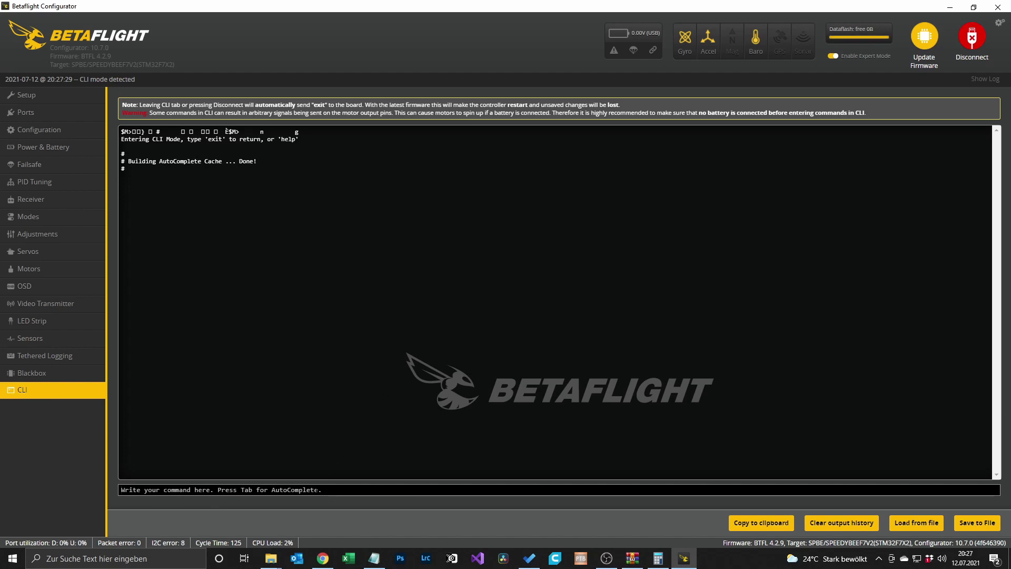
Step: Select profile 0 and set its auto_profile_cell_count to 4
type("profile")
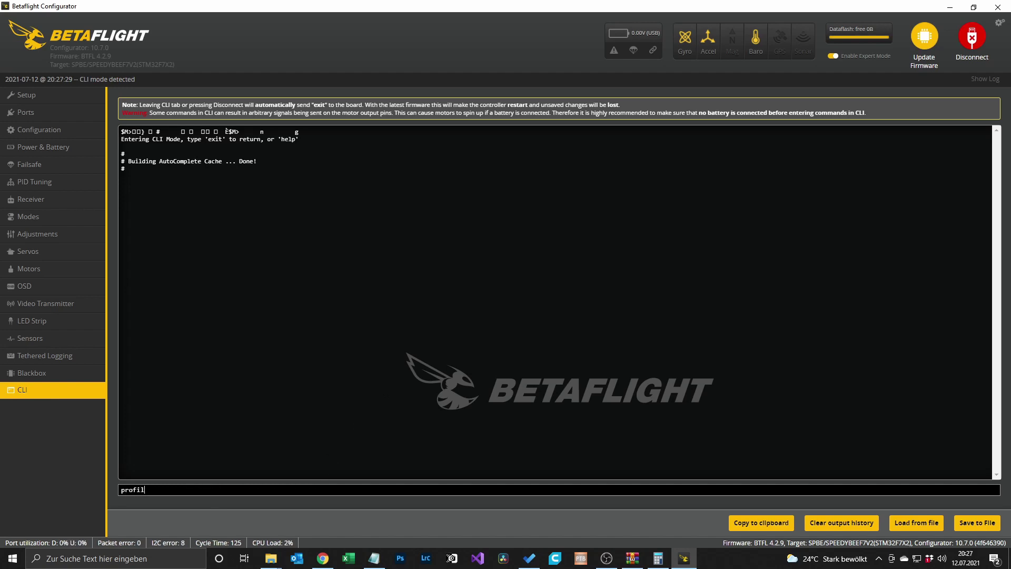
type(" 0")
key("Return")
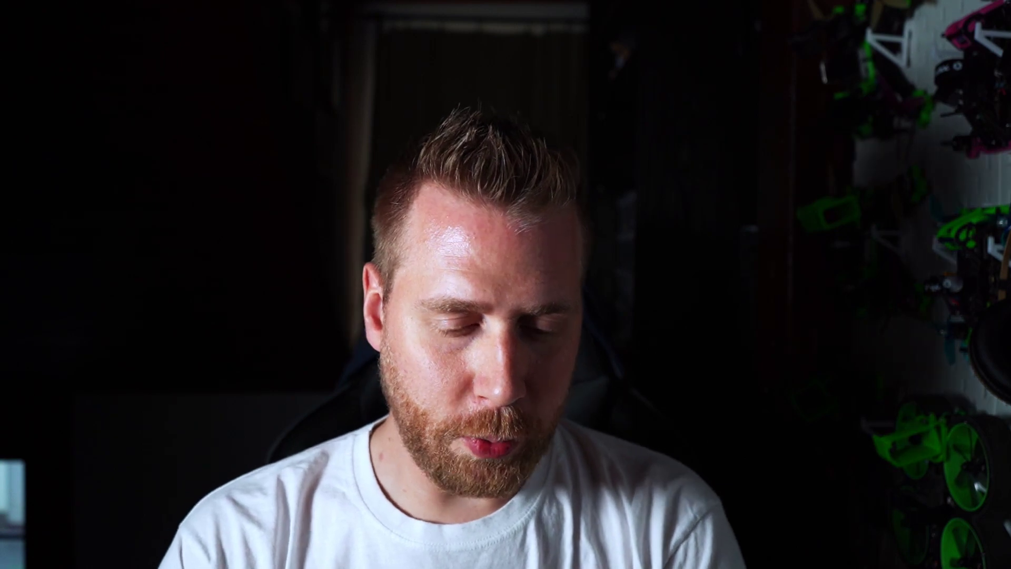
type("set a")
type("uto_pro")
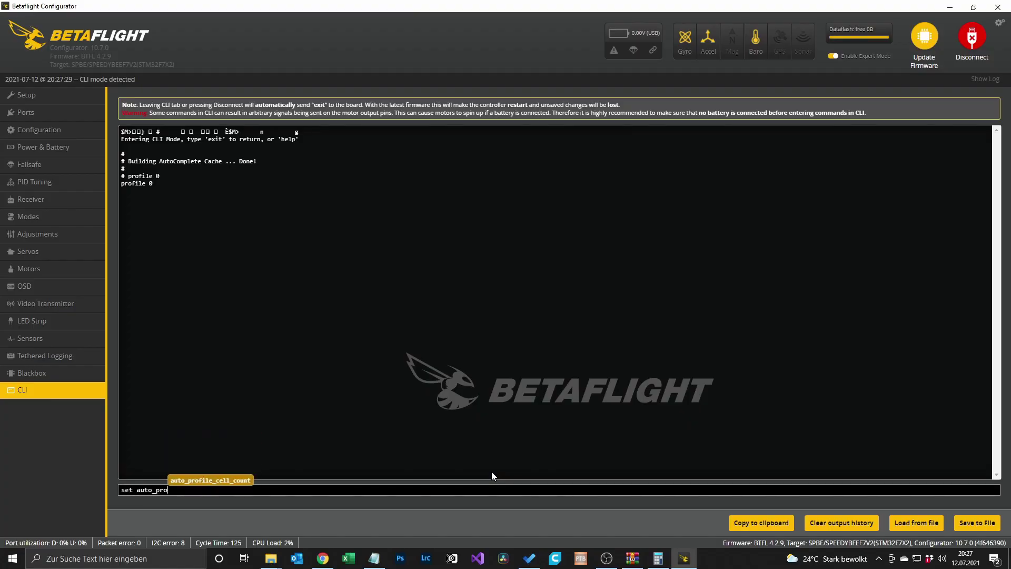
key("Tab")
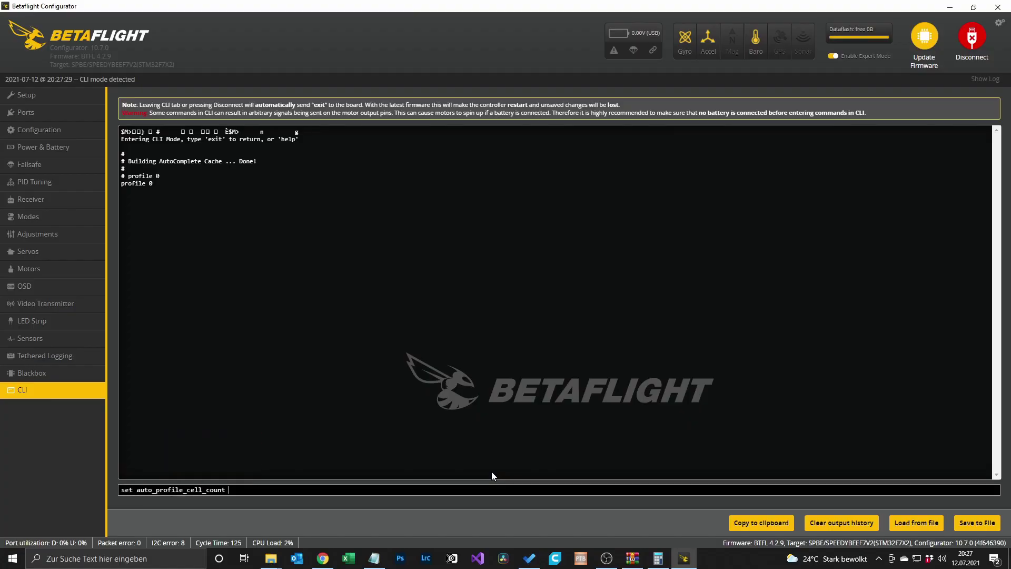
type("= 4")
key("Return")
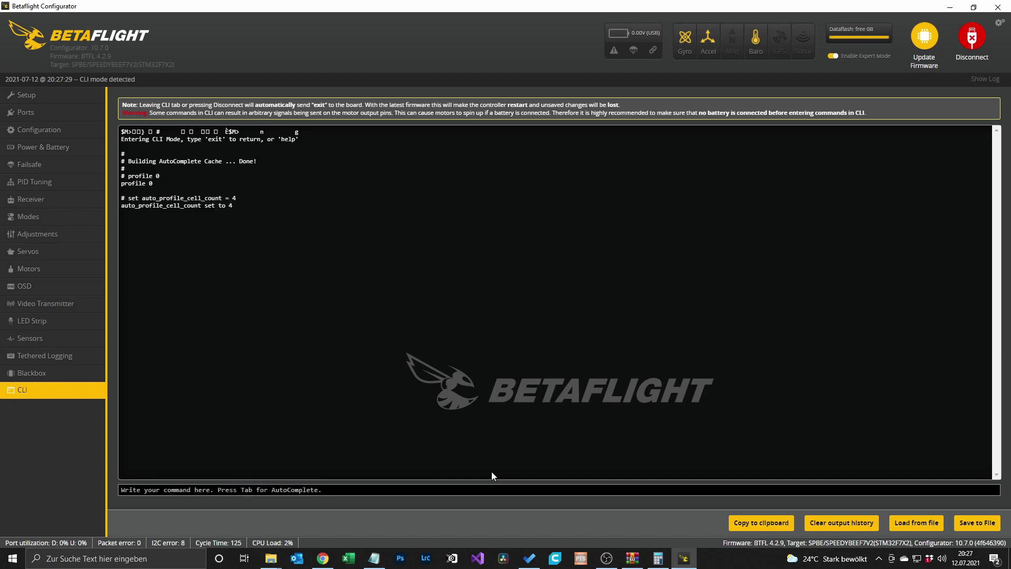
Step: Select profile 1 and set its auto_profile_cell_count to 6
type("profile")
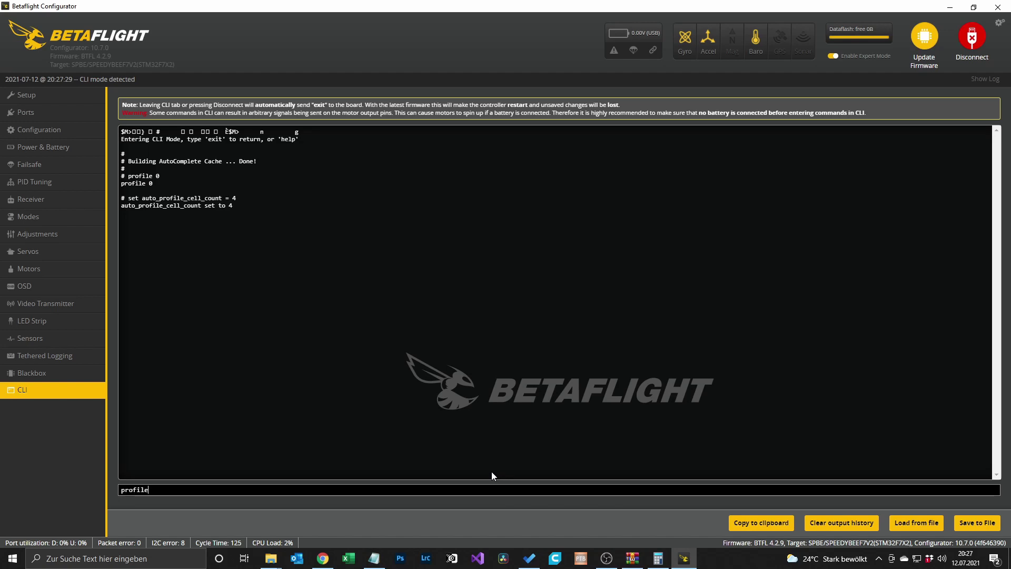
type(" 1")
key("Return")
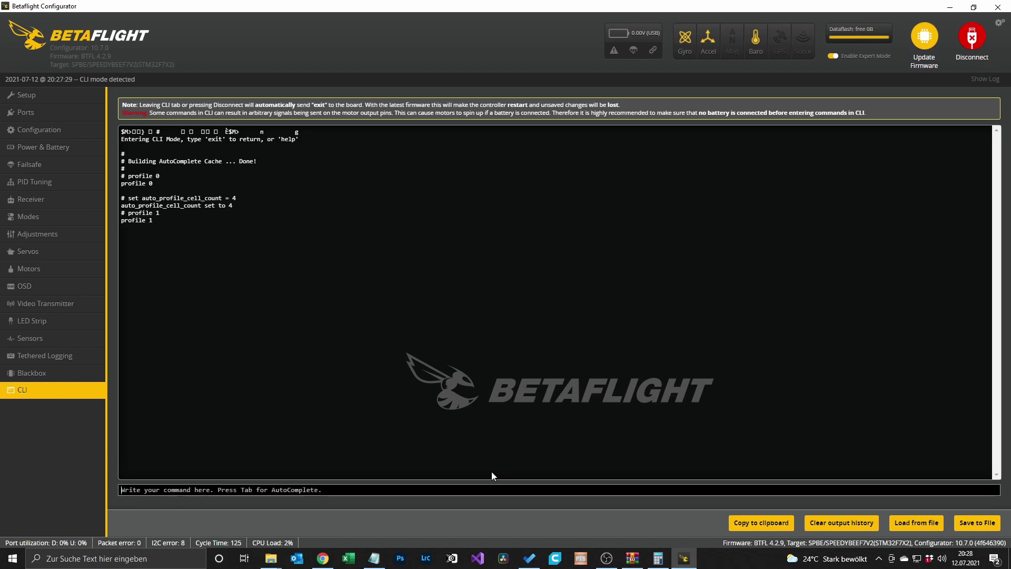
key("Up")
key("Up")
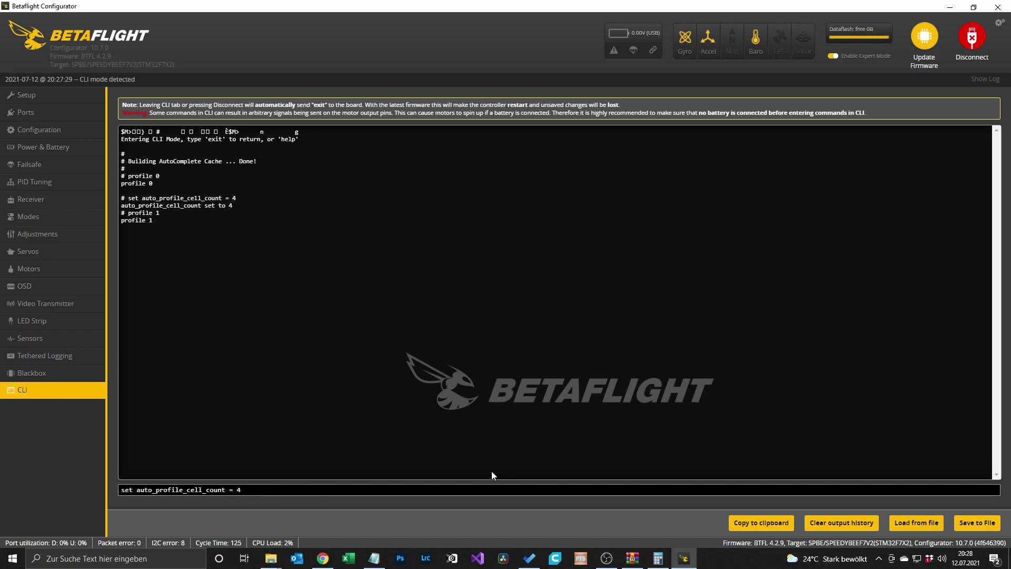
key("BackSpace")
type("6")
key("Return")
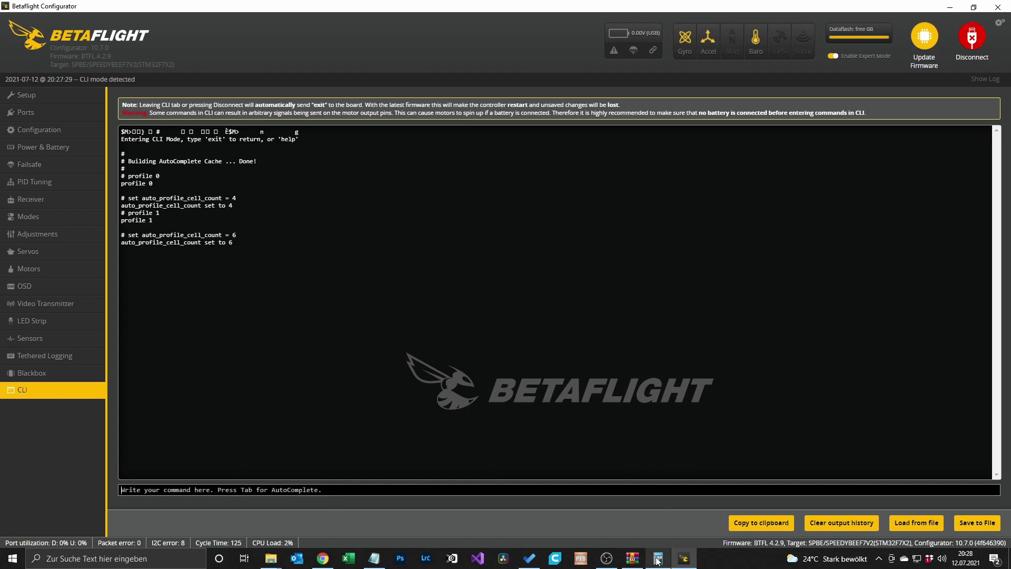
Step: Launch Windows Calculator with the Run prompt 'calc'
key("super+r")
type("calc")
key("Return")
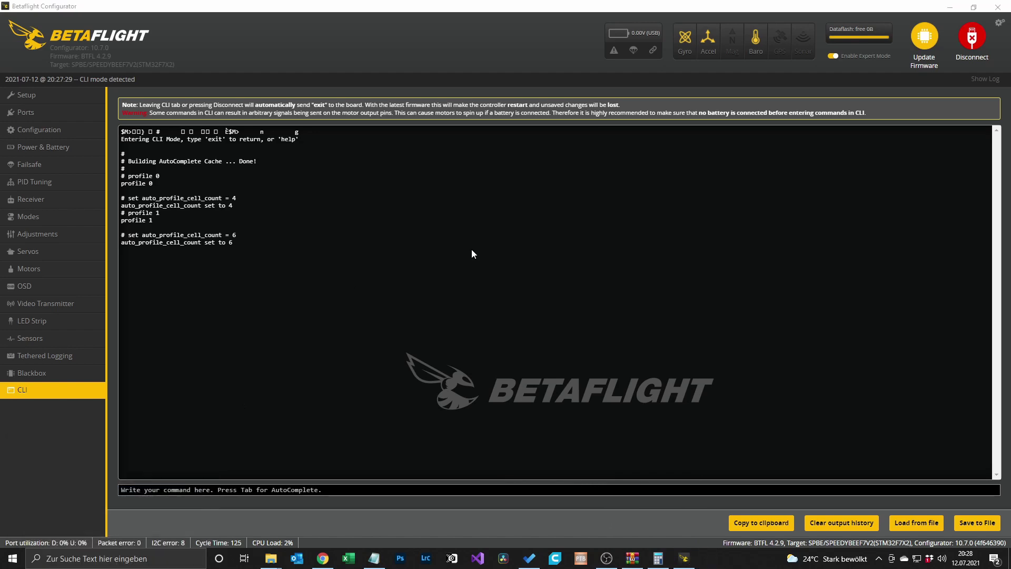
Step: Multiply 2450 by 16,8 to get 41.160
left_click_drag(283, 161, 491, 109)
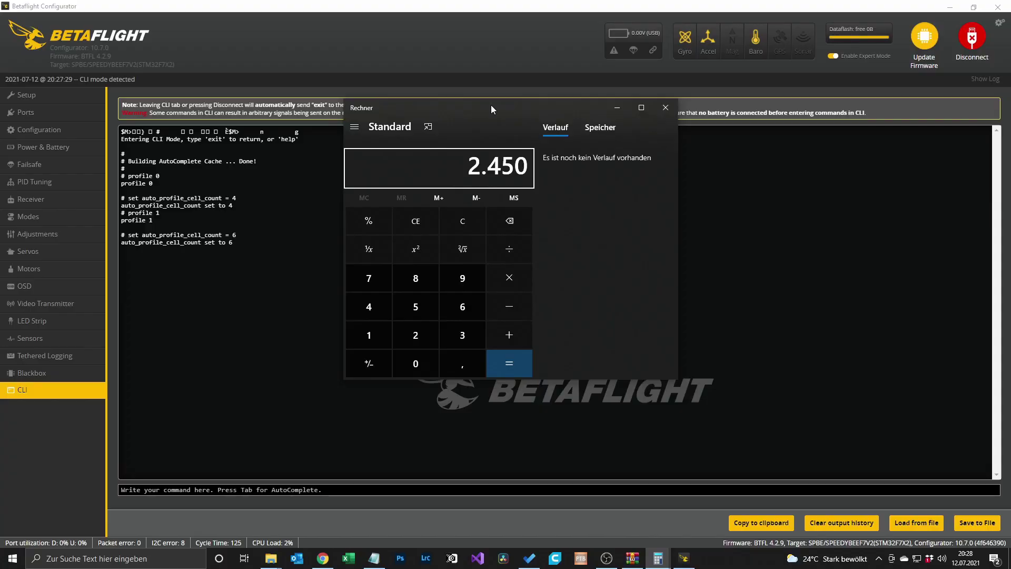
key("asterisk")
type("16,8")
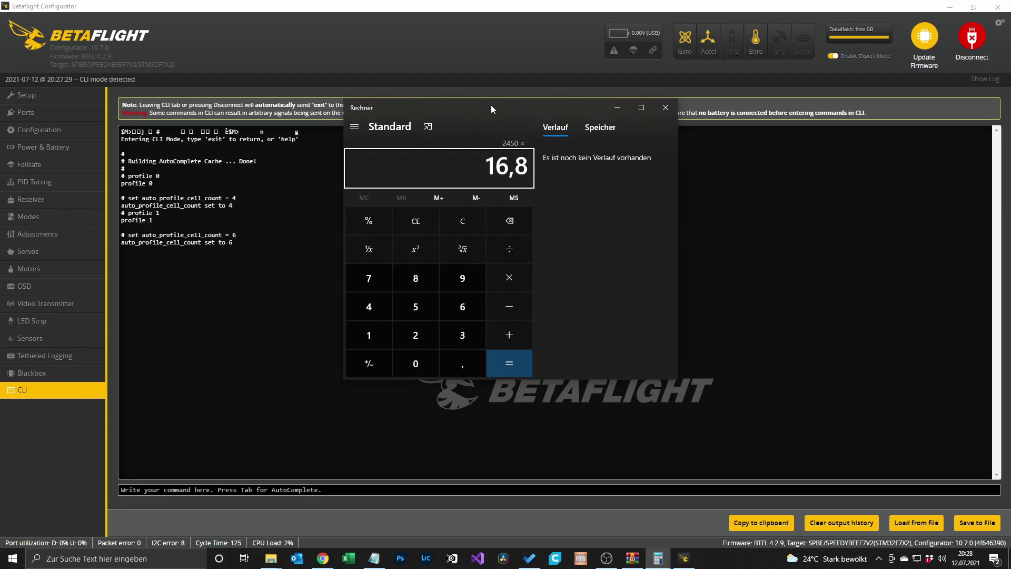
key("Return")
key("plus")
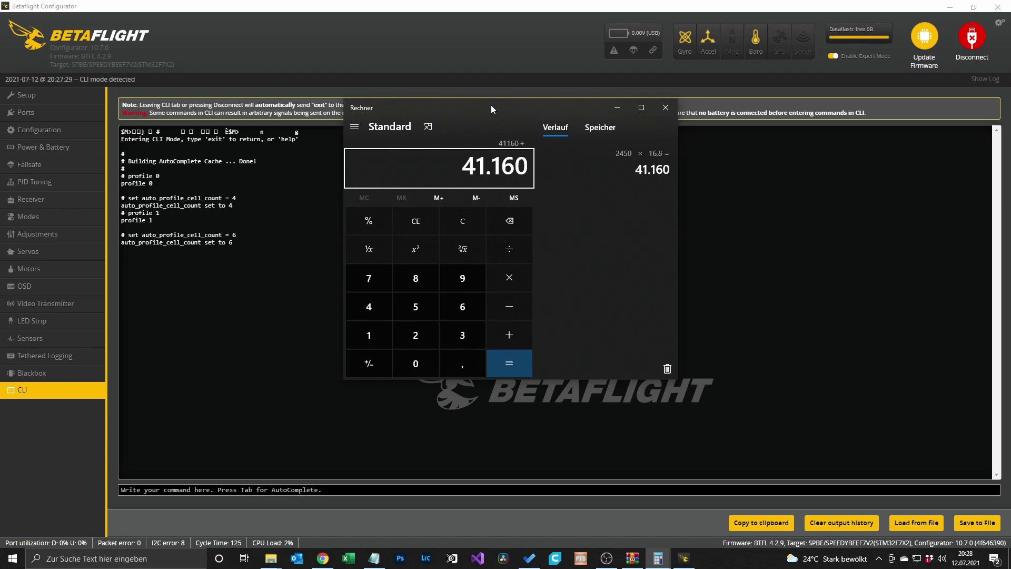
Step: Divide 41.160 by 25,2 and copy the 1.633,33 result
double_click(490, 167)
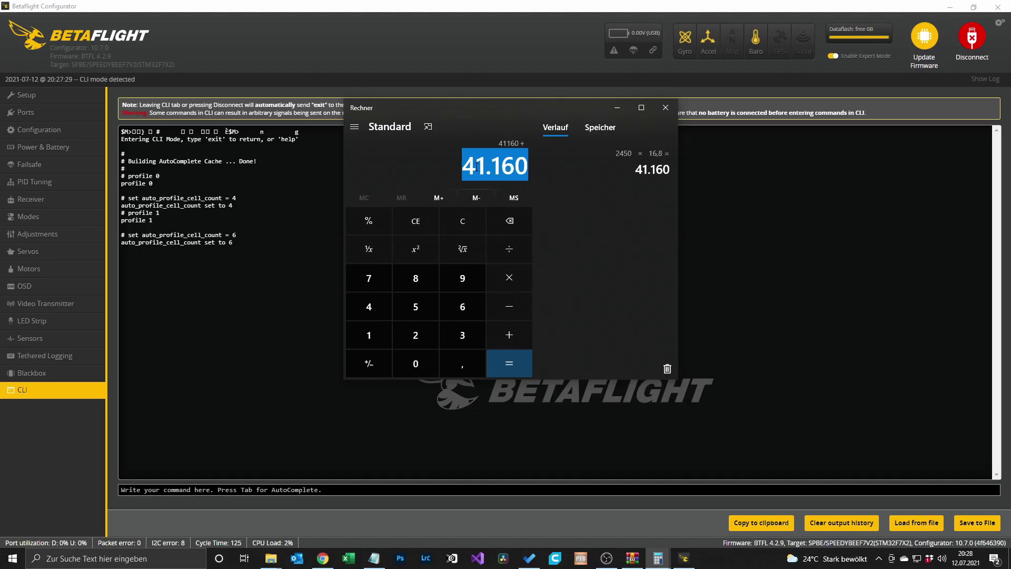
key("slash")
type("25,2")
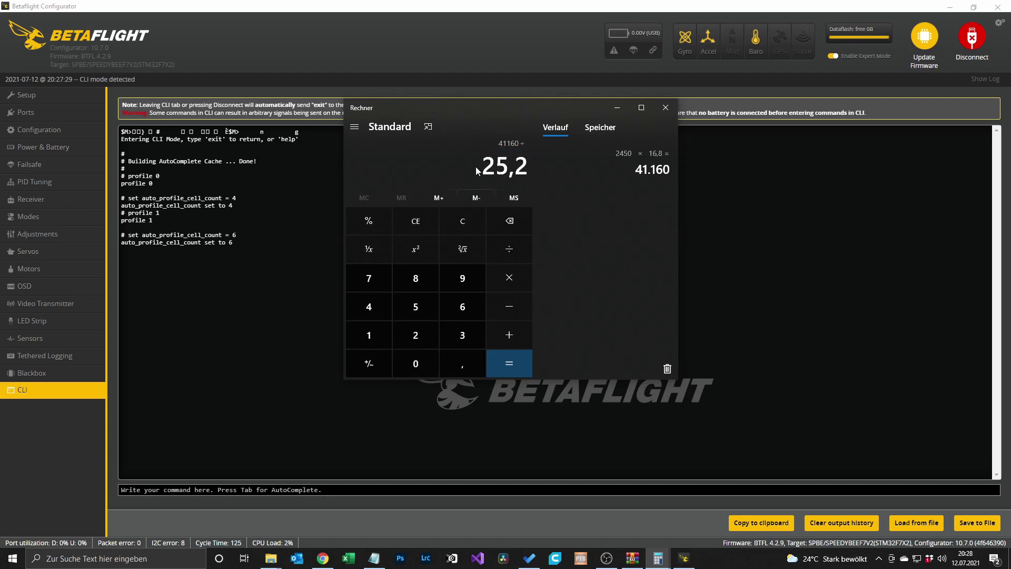
key("plus")
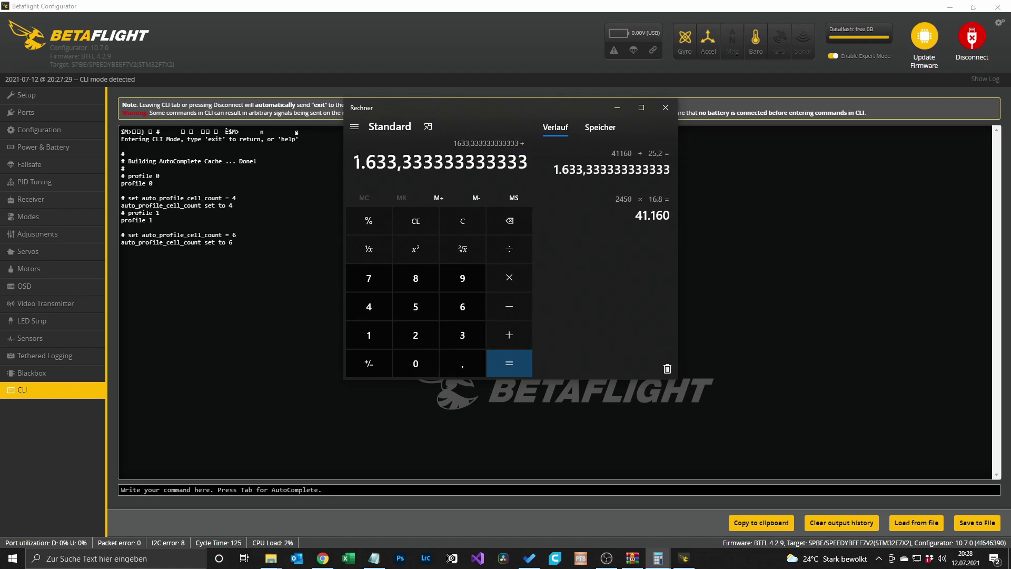
key("ctrl+c")
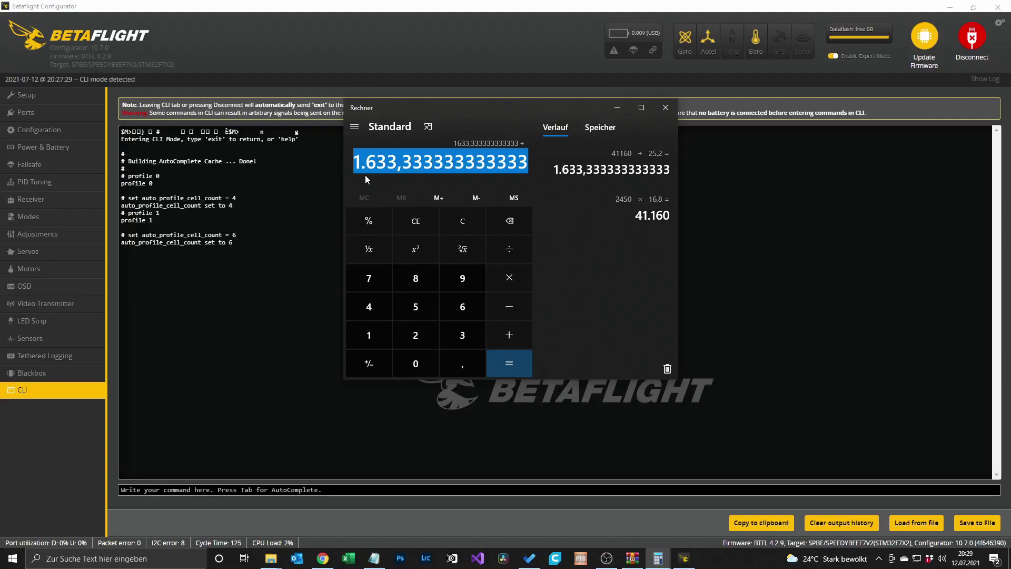
Step: Divide 1.633,33 by 2450 and highlight the leading 0,66 of the result
key("slash")
type("2450")
key("Return")
left_click_drag(389, 161, 310, 163)
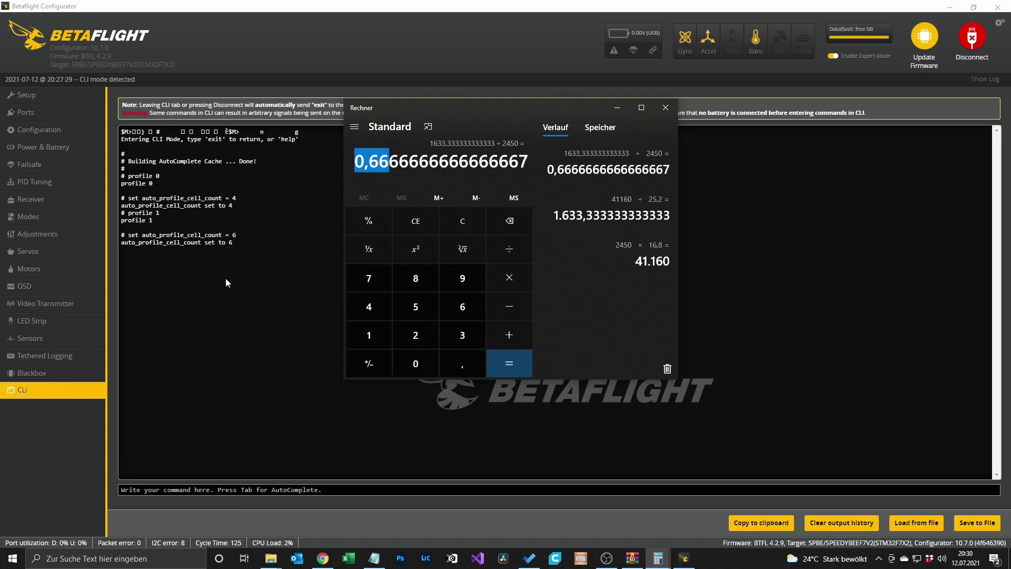
Step: Set motor_output_limit to 67 on profile 1 in the CLI
left_click(213, 485)
type("set")
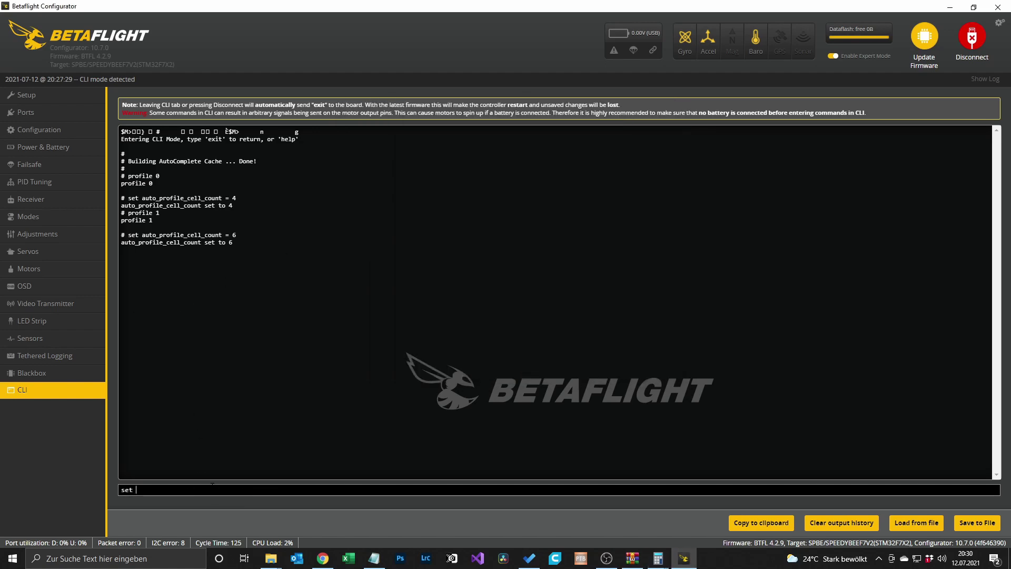
type(" motor_out")
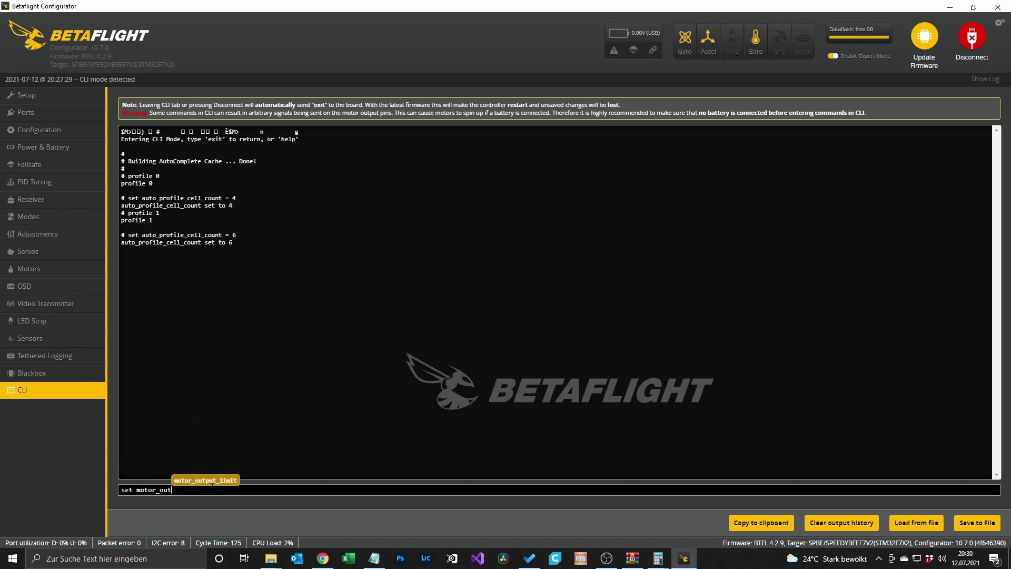
key("Tab")
type("= ")
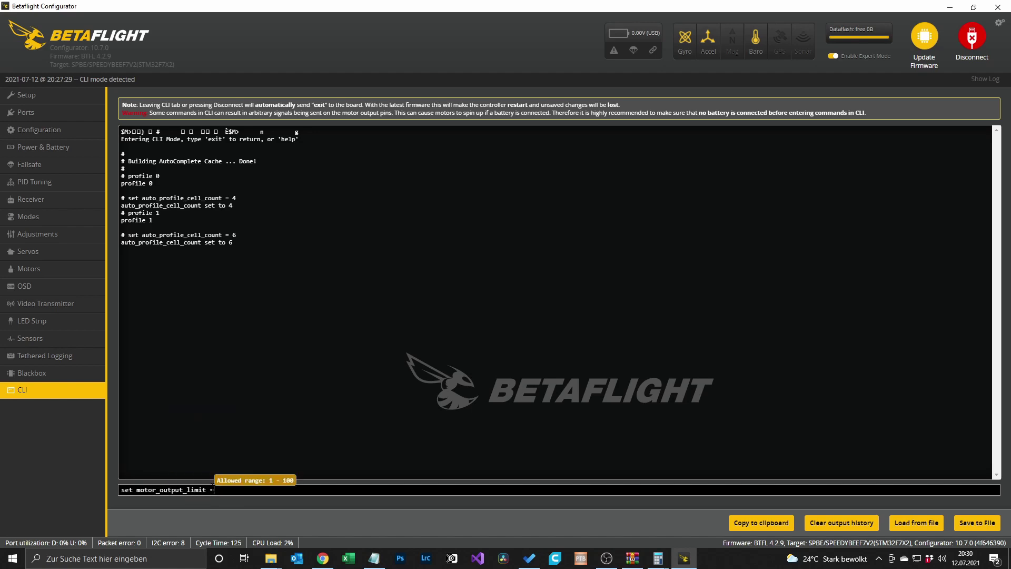
type("67")
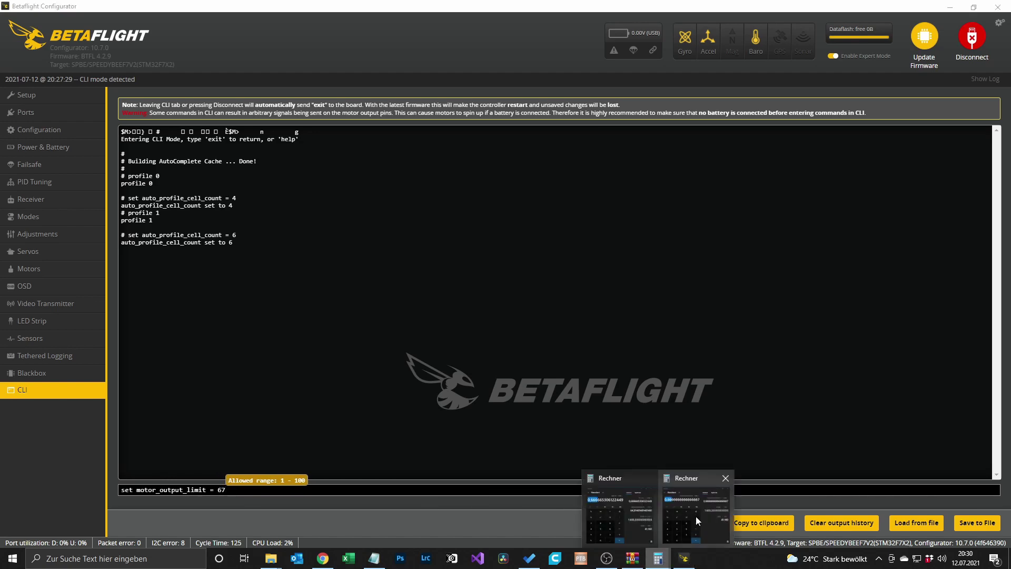
left_click(696, 517)
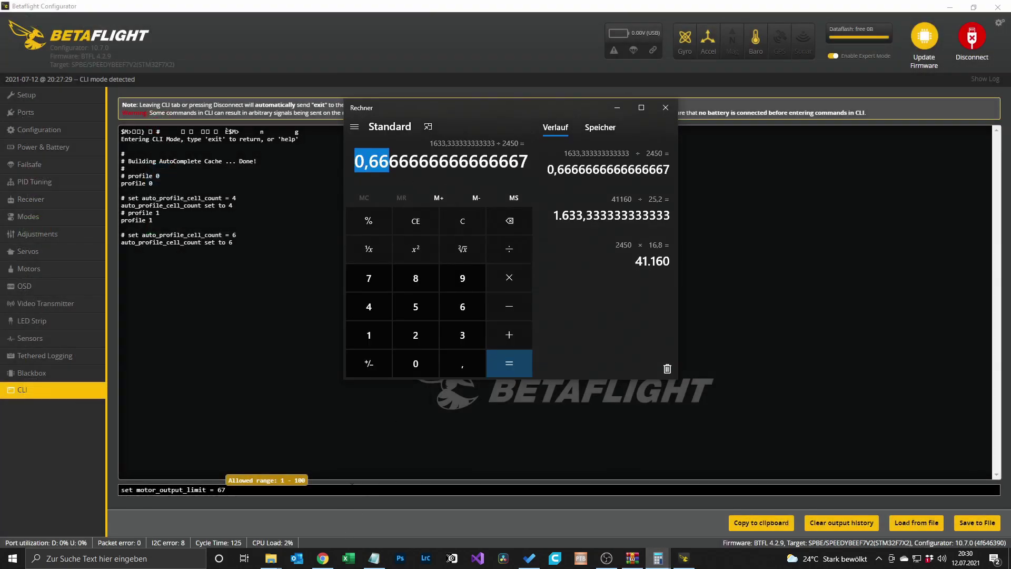
left_click(352, 488)
key("Return")
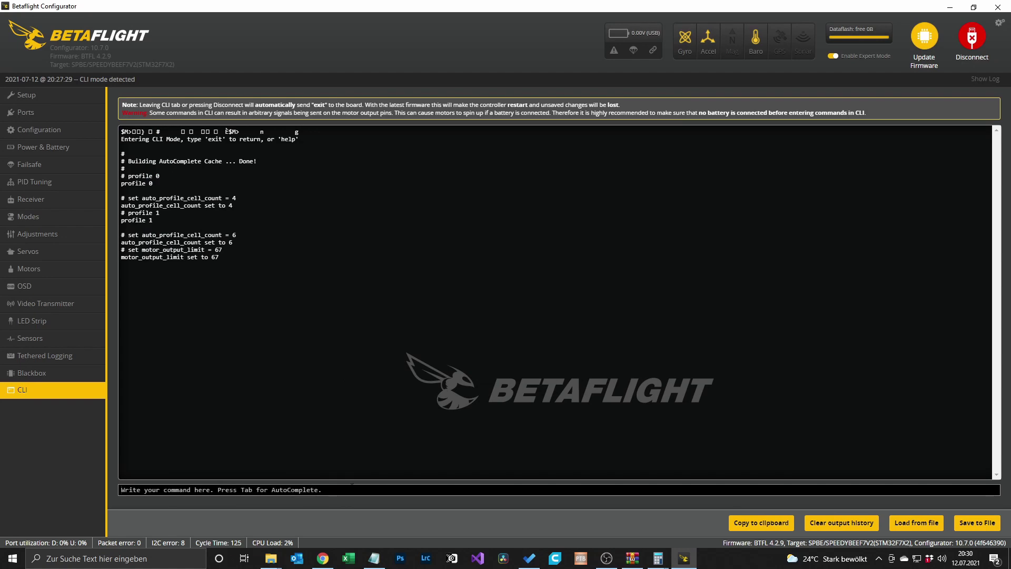
Step: Switch to profile 2 and set its auto_profile_cell_count to -1
type("profile 2")
key("Return")
key("Up")
key("Up")
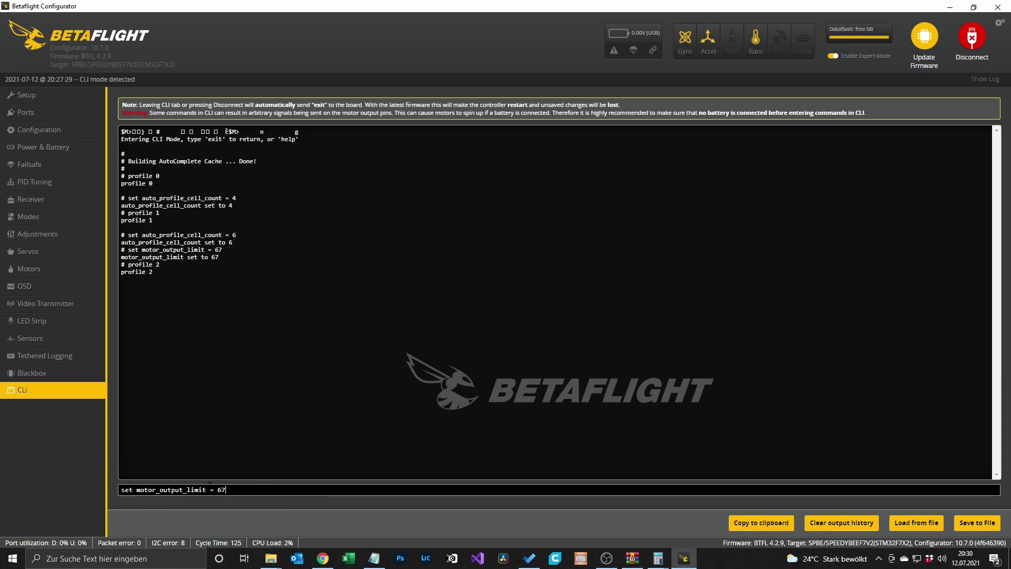
key("Up")
key("BackSpace")
type("-1")
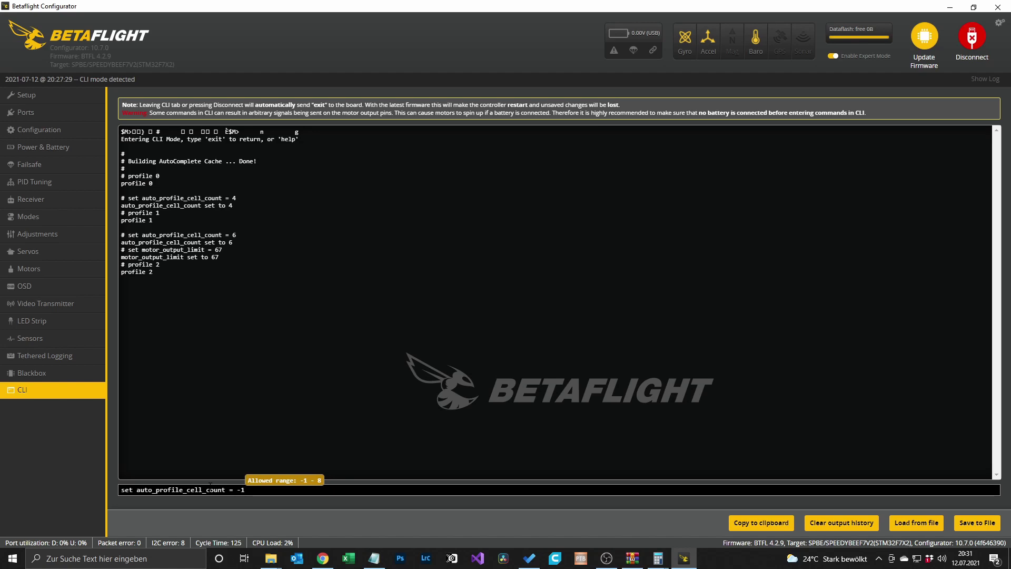
key("Return")
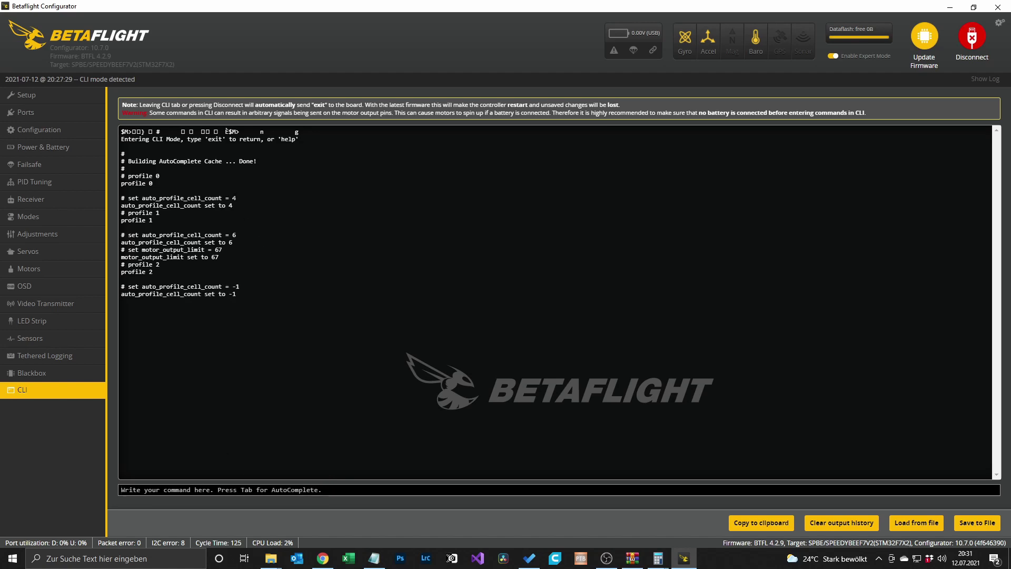
Step: Highlight the cell count confirmations (6 and -1) in the CLI output
double_click(234, 235)
left_click_drag(229, 294, 252, 307)
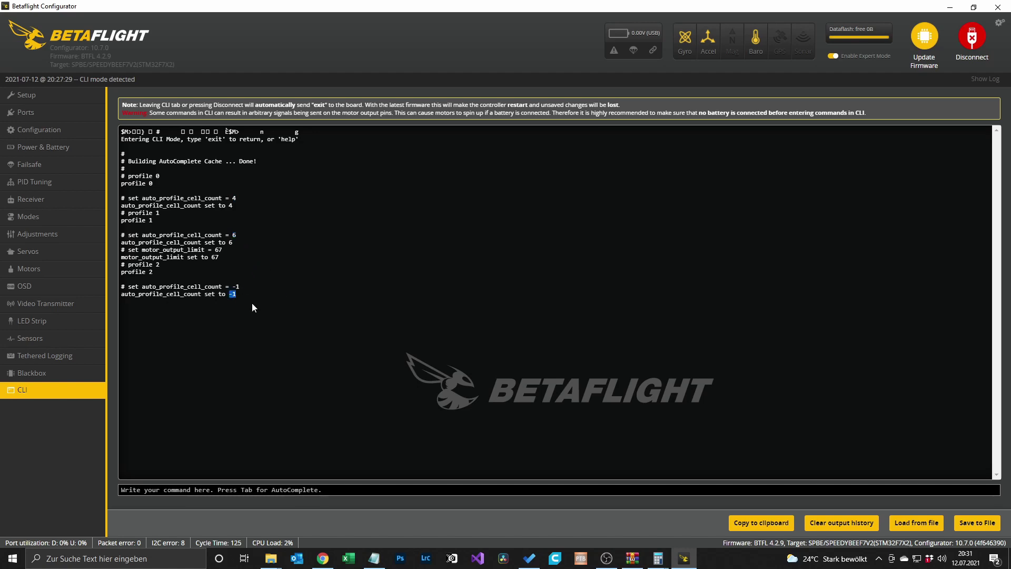
left_click_drag(139, 294, 229, 294)
Step: Run 'save' to store the settings and reboot, then go to PID Tuning
left_click(192, 446)
type("save")
key("Return")
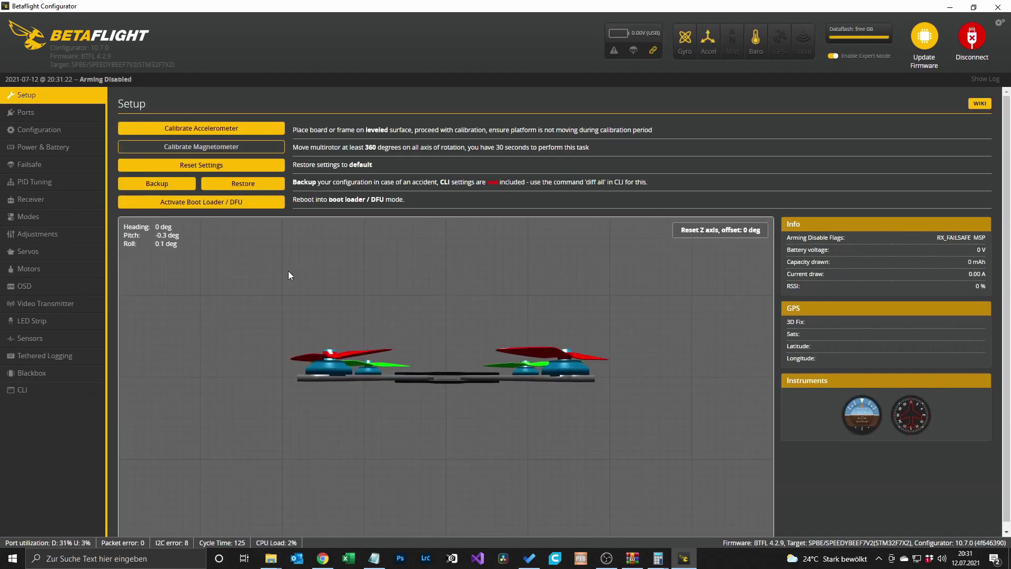
left_click(44, 183)
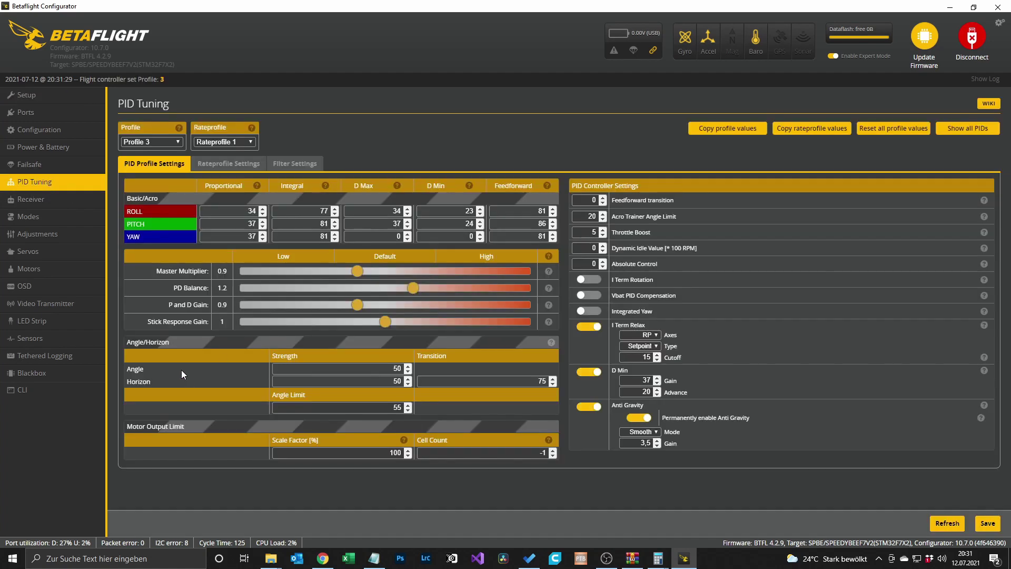